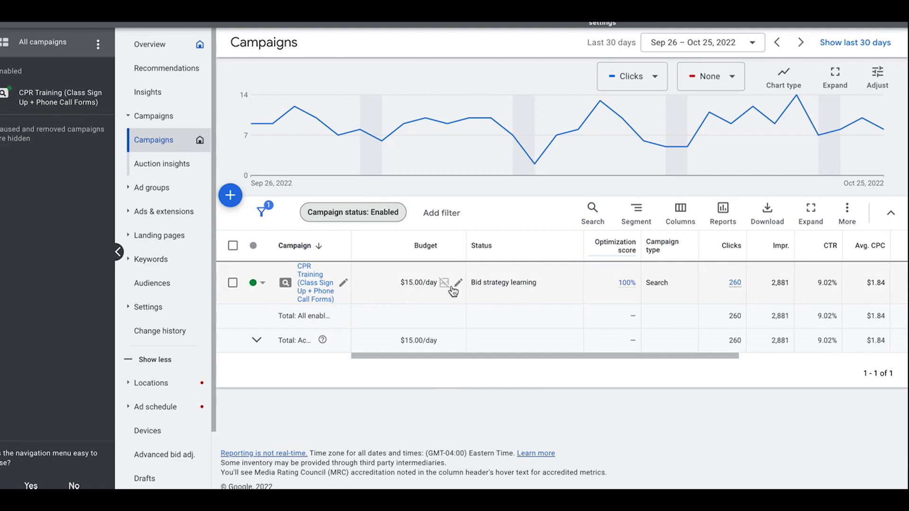
- Open the bidding settings of the CPR Training campaign and examine the maximum CPC bid limit
{"action": "mouse_move", "coordinate": [438, 289]}
{"action": "scroll", "coordinate": [532, 288], "scroll_direction": "right", "scroll_amount": 5}
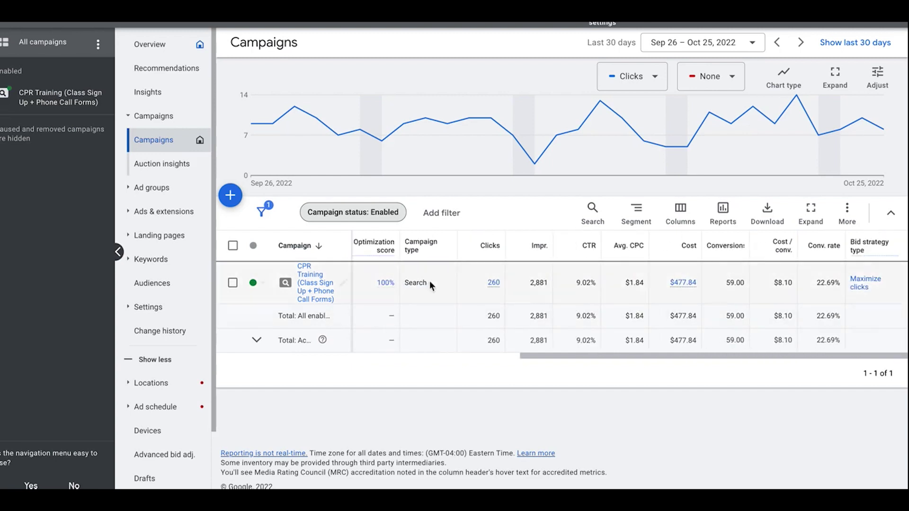
{"action": "scroll", "coordinate": [427, 291], "scroll_direction": "left", "scroll_amount": 5}
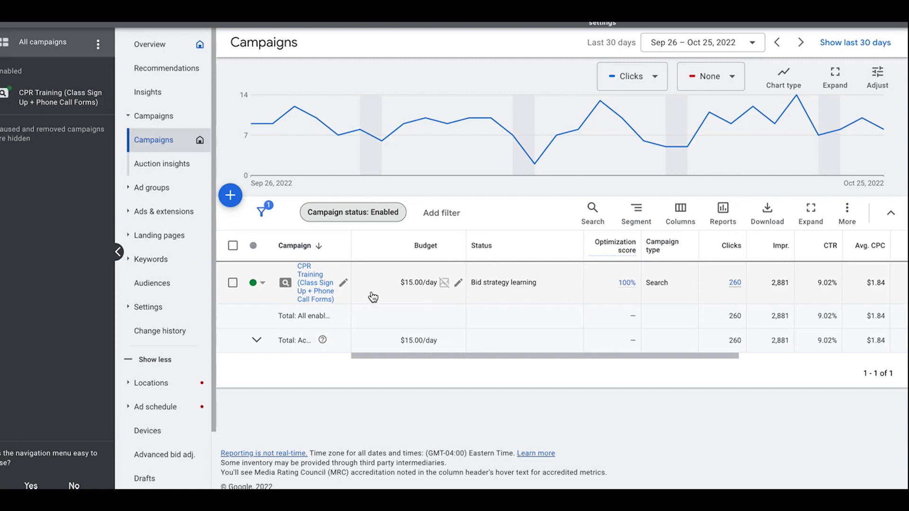
{"action": "left_click", "coordinate": [315, 287]}
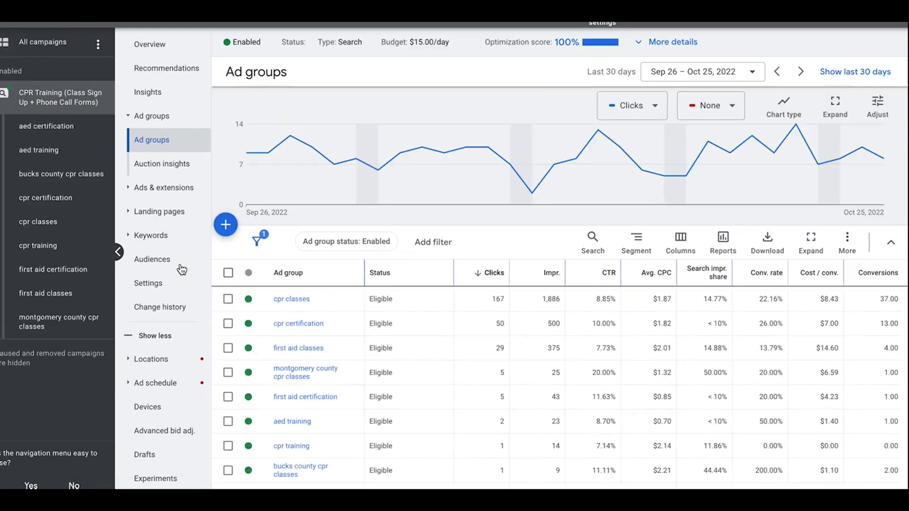
{"action": "left_click", "coordinate": [149, 284]}
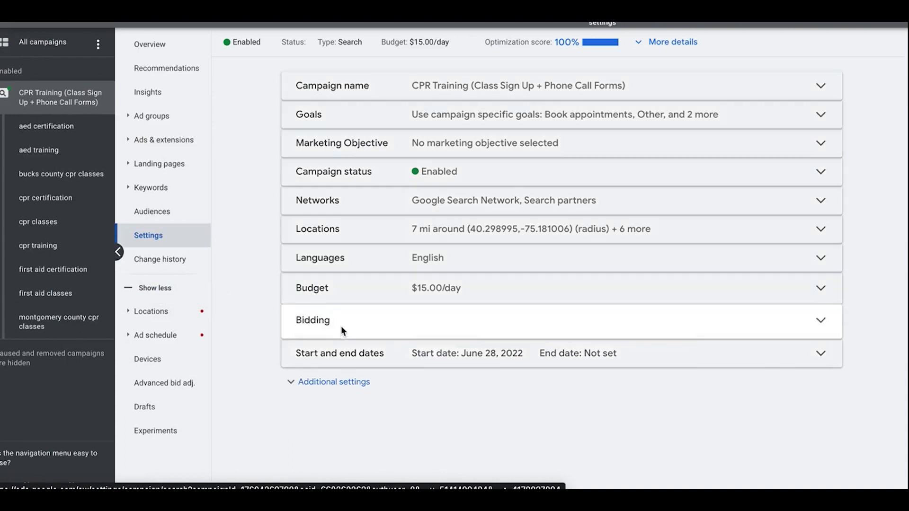
{"action": "left_click", "coordinate": [340, 327]}
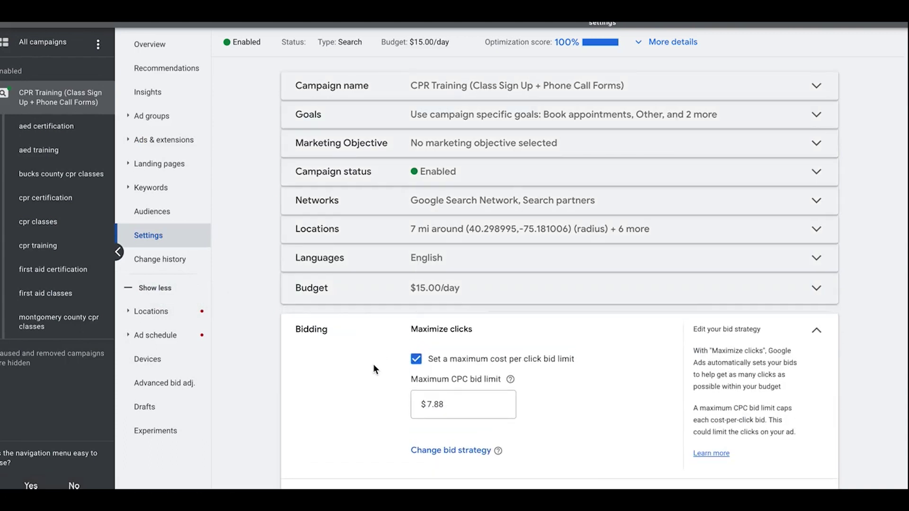
{"action": "scroll", "coordinate": [373, 358], "scroll_direction": "down", "scroll_amount": 2}
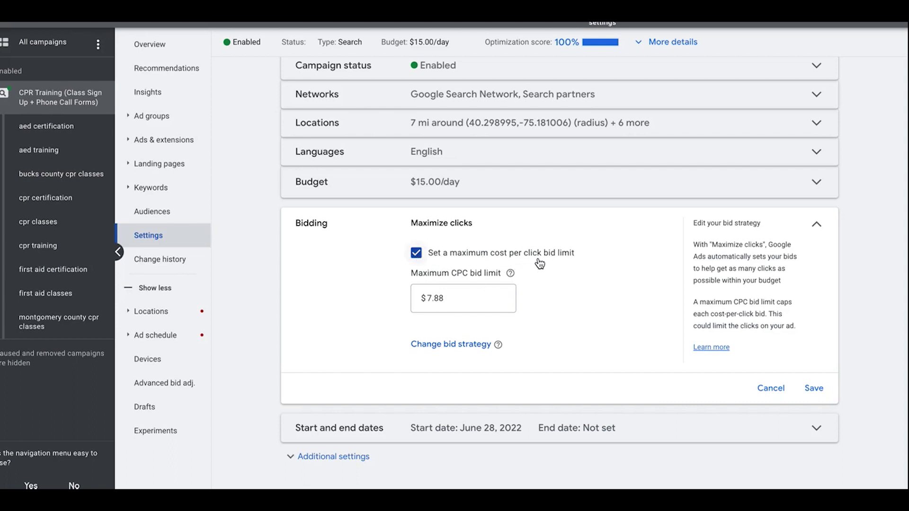
{"action": "left_click", "coordinate": [450, 298]}
{"action": "left_click_drag", "start_coordinate": [453, 299], "coordinate": [404, 303]}
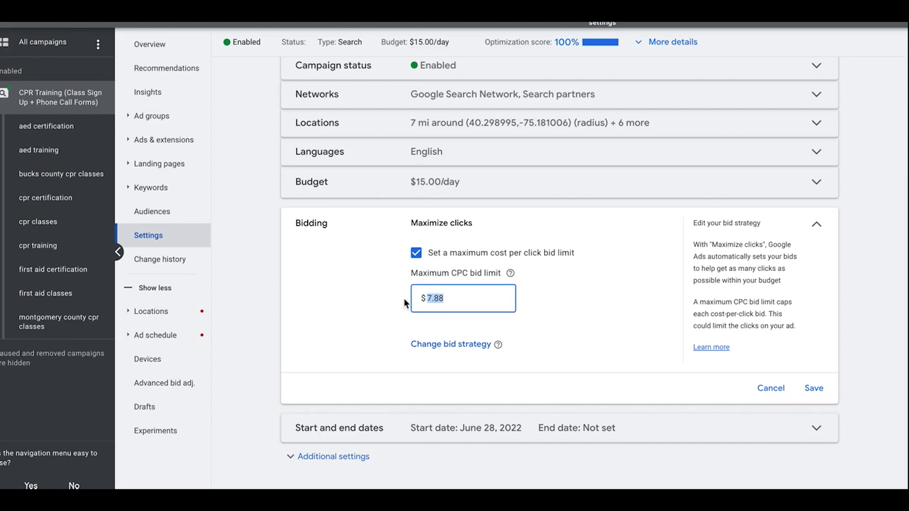
{"action": "left_click", "coordinate": [452, 299]}
- Get new keyword ideas in Keyword Planner for "cpr class" and "cpr training"
{"action": "left_click", "coordinate": [639, 23]}
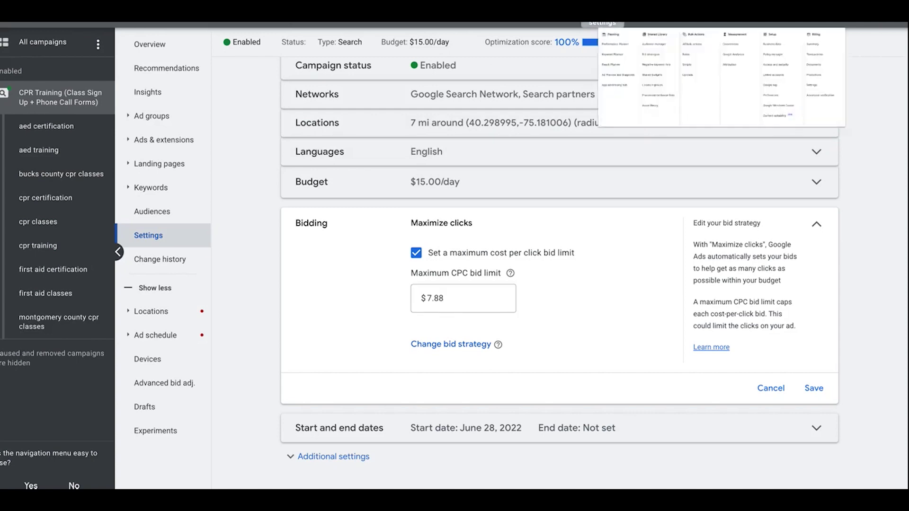
{"action": "left_click", "coordinate": [156, 113]}
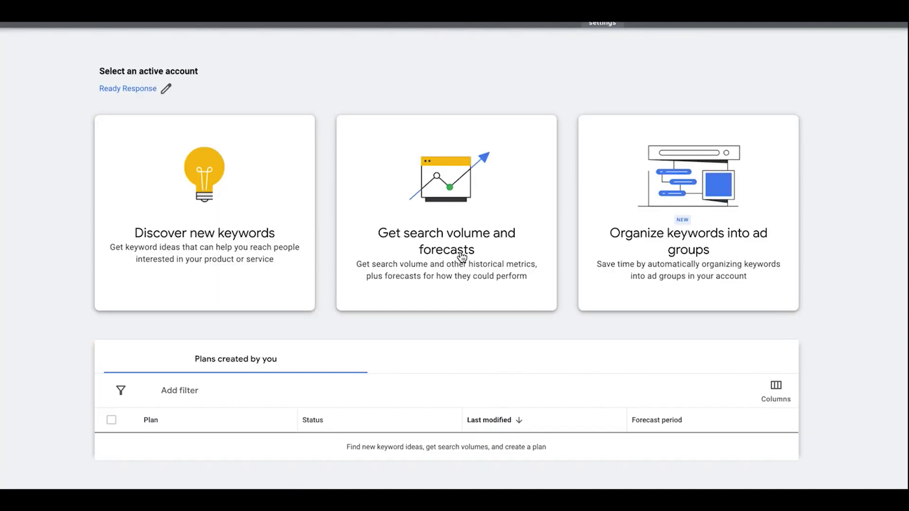
{"action": "left_click", "coordinate": [214, 239]}
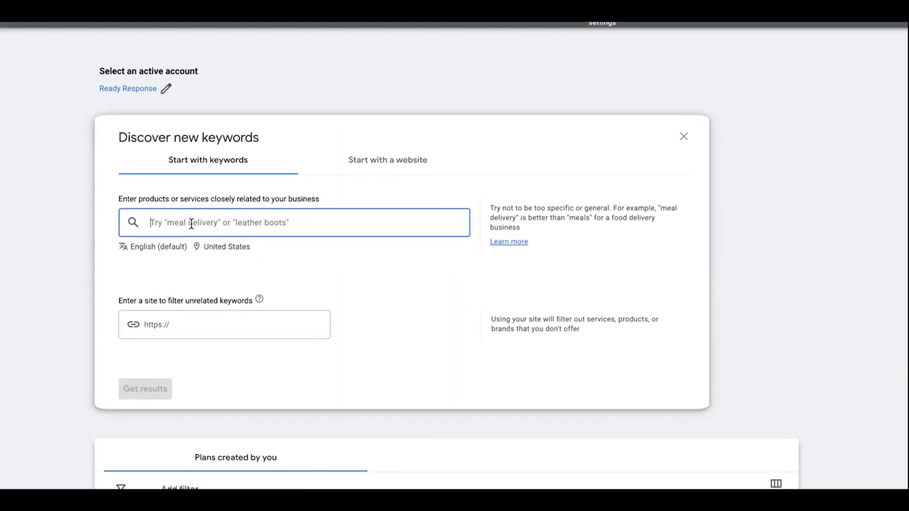
{"action": "type", "text": "cpr classs"}
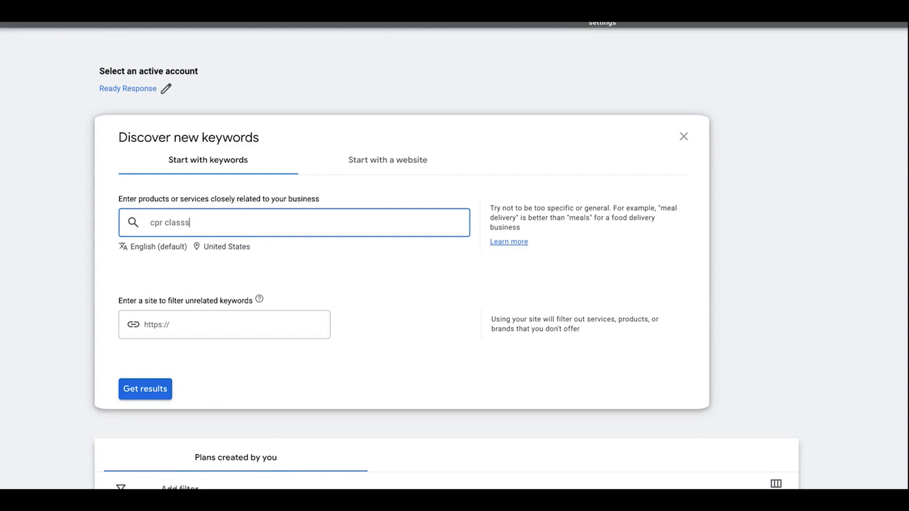
{"action": "key", "text": "BackSpace"}
{"action": "key", "text": "Return"}
{"action": "type", "text": "cpr training"}
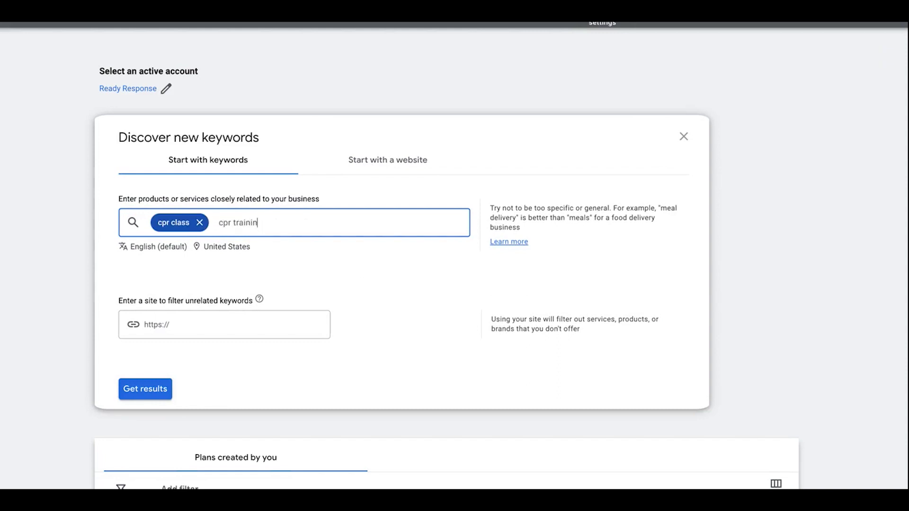
{"action": "key", "text": "Return"}
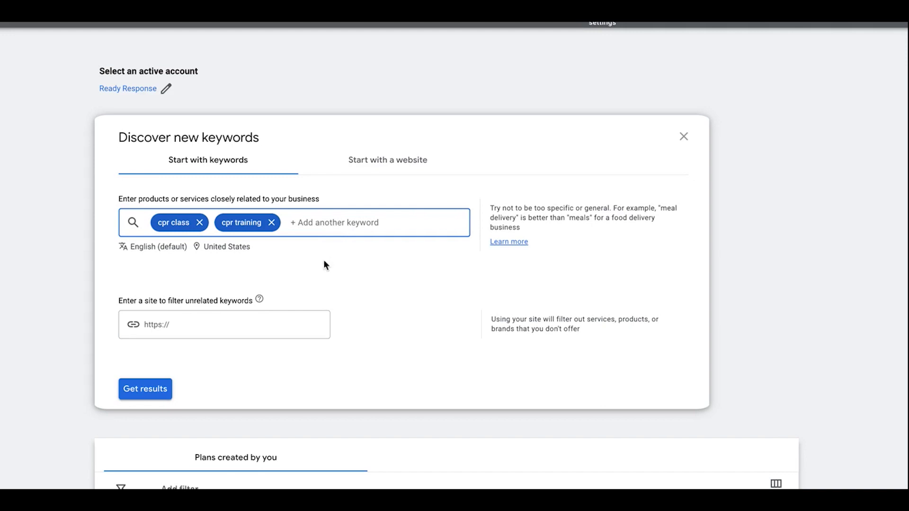
{"action": "left_click", "coordinate": [147, 392]}
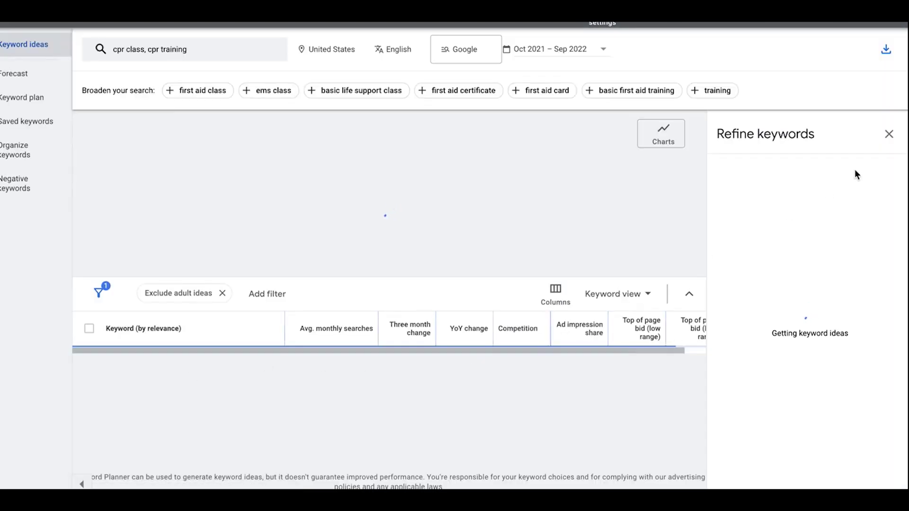
- Close the keyword refinement options and examine the low and high top of page bid ranges for the provided keywords
{"action": "left_click", "coordinate": [888, 135]}
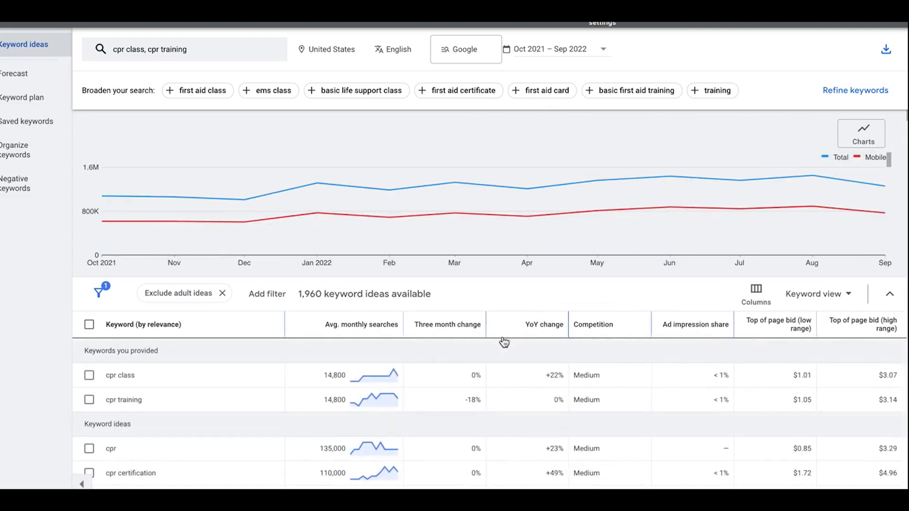
{"action": "scroll", "coordinate": [365, 344], "scroll_direction": "down", "scroll_amount": 2}
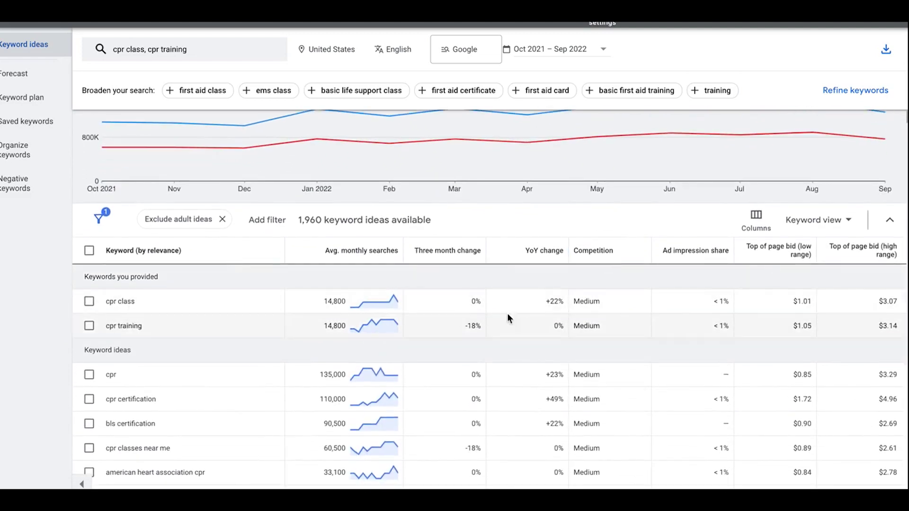
{"action": "scroll", "coordinate": [595, 300], "scroll_direction": "up", "scroll_amount": 1}
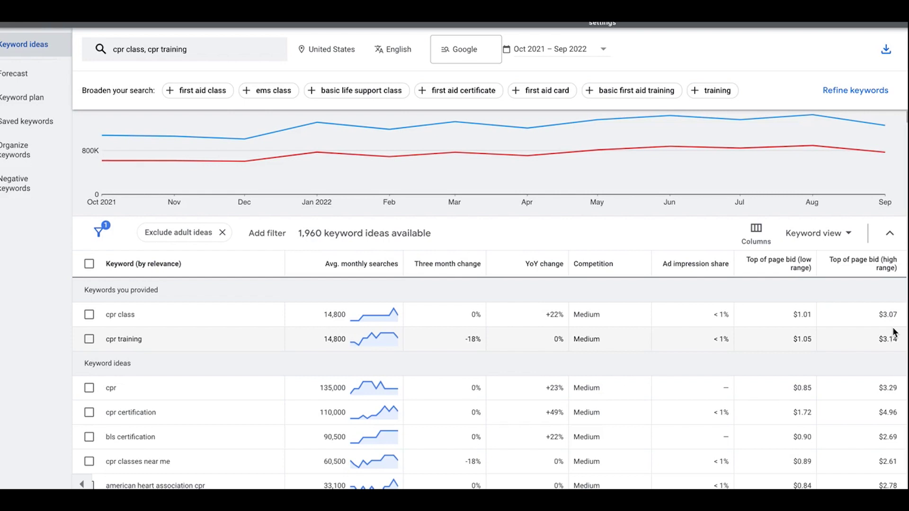
{"action": "mouse_move", "coordinate": [876, 270]}
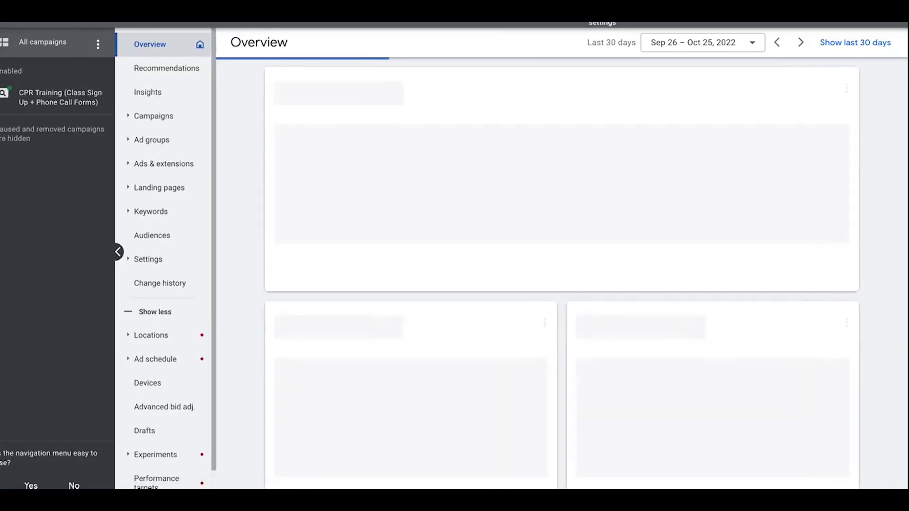
- Change the CPR Training campaign's bid strategy to Manual CPC with Enhanced CPC turned off, and save it
{"action": "left_click", "coordinate": [76, 99]}
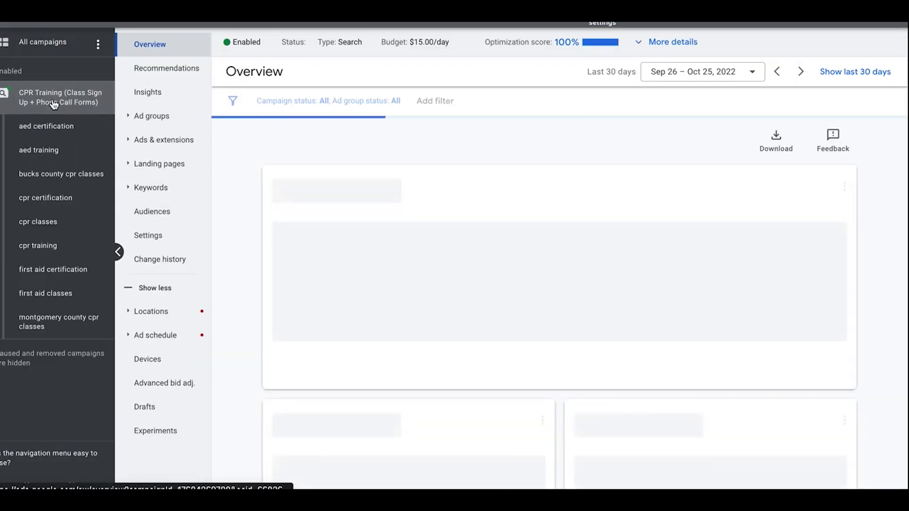
{"action": "left_click", "coordinate": [158, 245]}
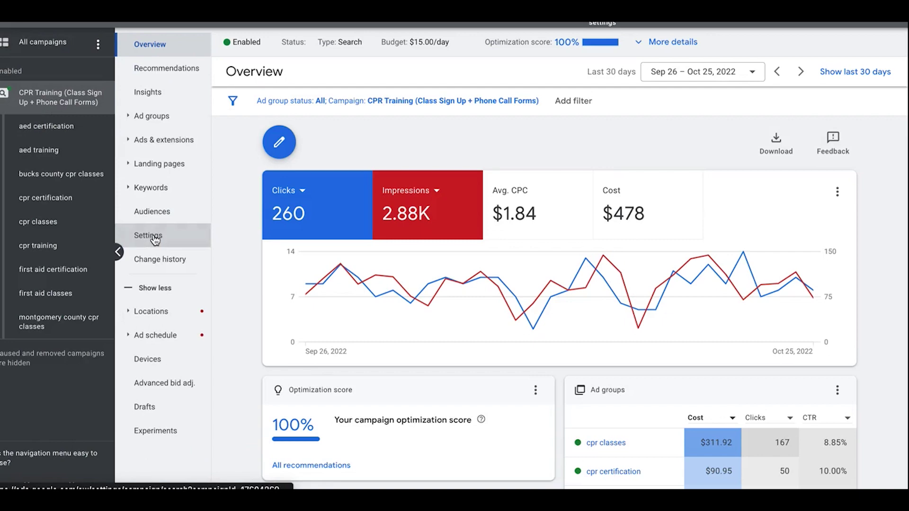
{"action": "left_click", "coordinate": [390, 324]}
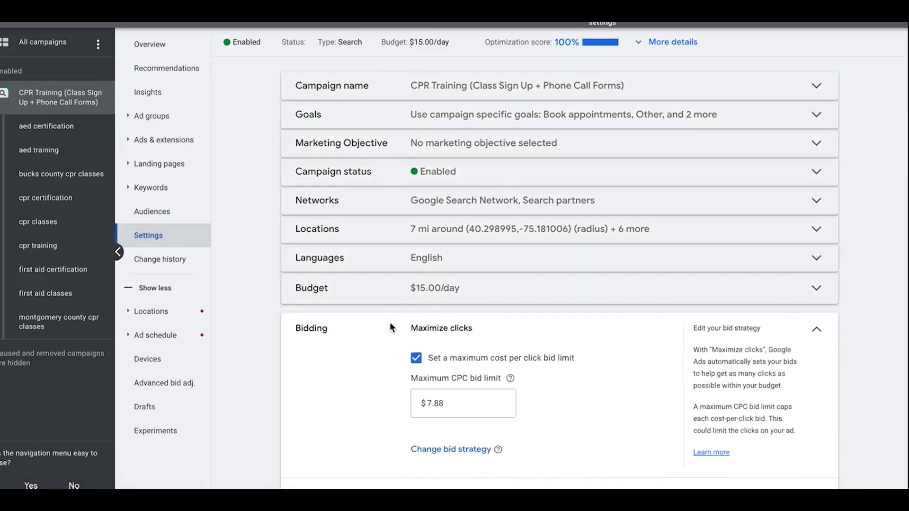
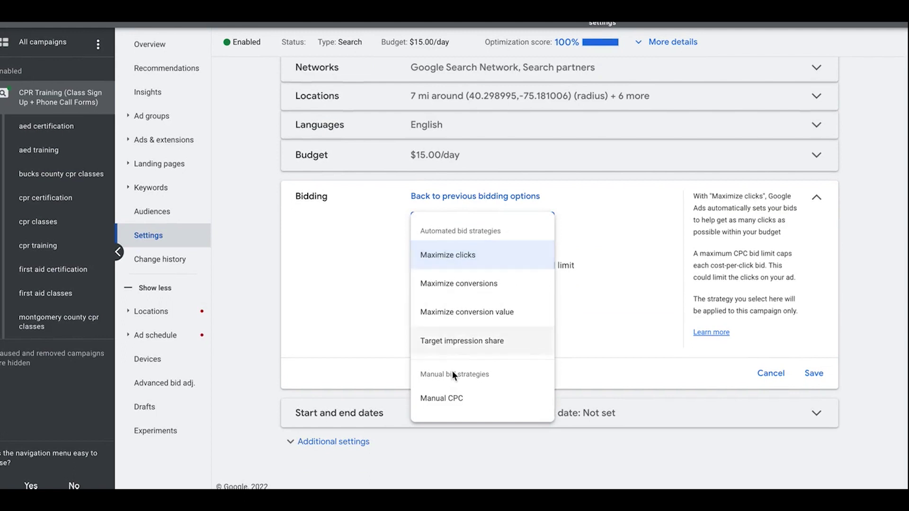
{"action": "left_click", "coordinate": [452, 399]}
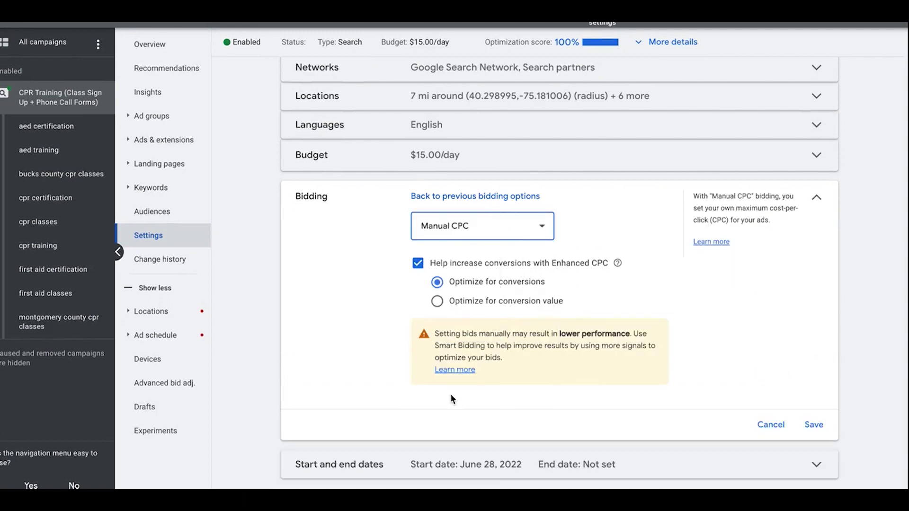
{"action": "left_click", "coordinate": [418, 264]}
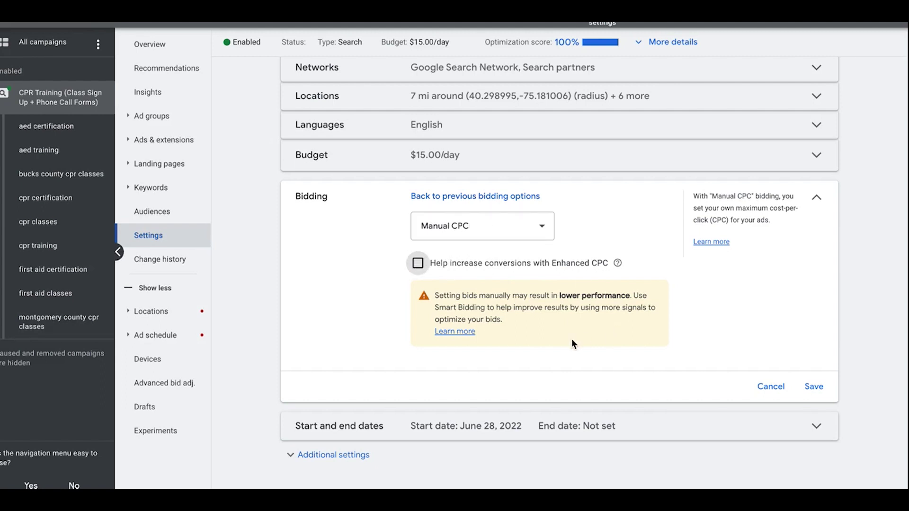
{"action": "left_click", "coordinate": [815, 389]}
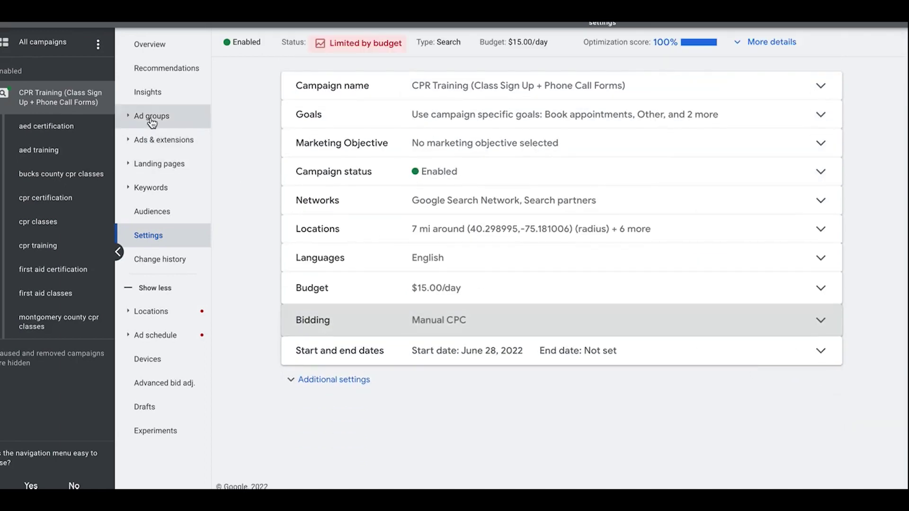
- Set a new default max. CPC bid of $7.88 for all the campaign's ad groups at once, and clear the selection
{"action": "left_click", "coordinate": [151, 117]}
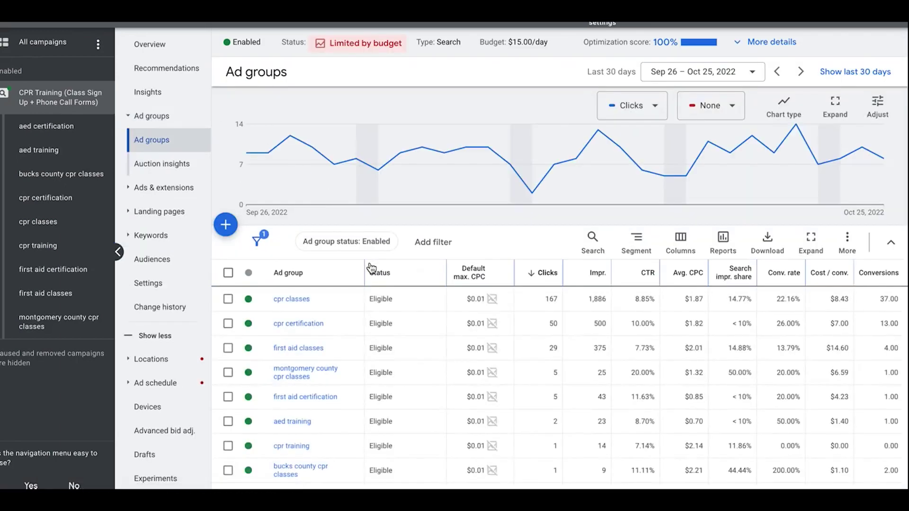
{"action": "scroll", "coordinate": [371, 269], "scroll_direction": "down", "scroll_amount": 1}
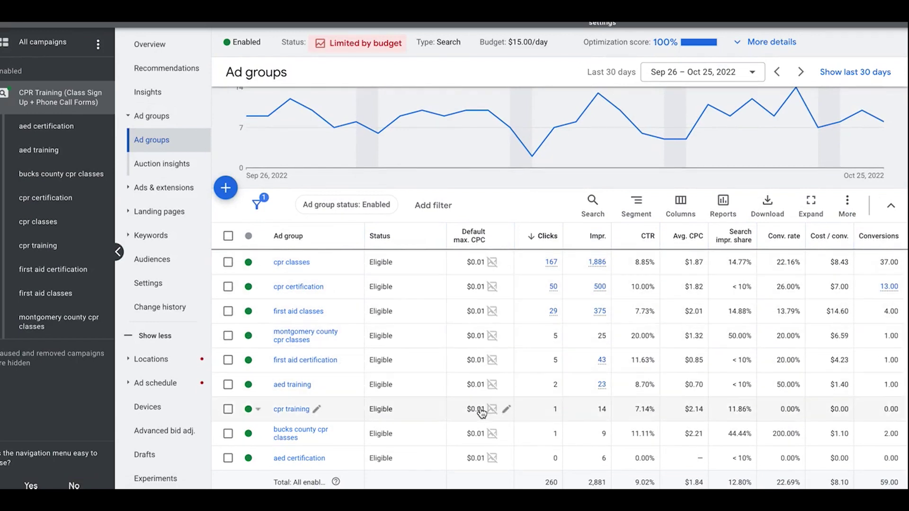
{"action": "left_click", "coordinate": [229, 236]}
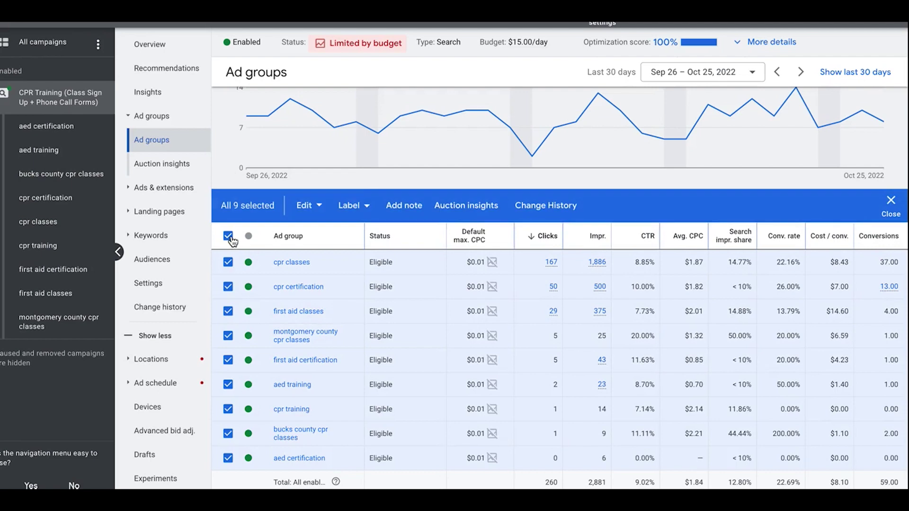
{"action": "left_click", "coordinate": [308, 206]}
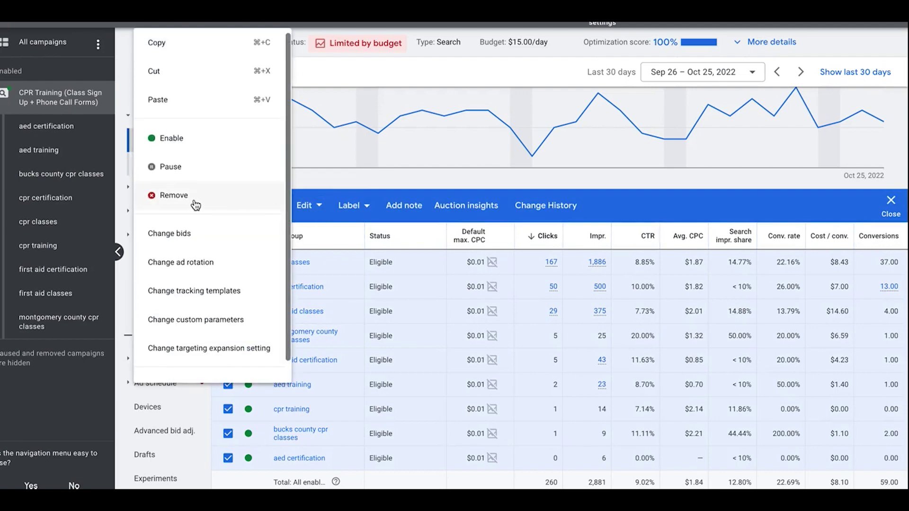
{"action": "left_click", "coordinate": [180, 239]}
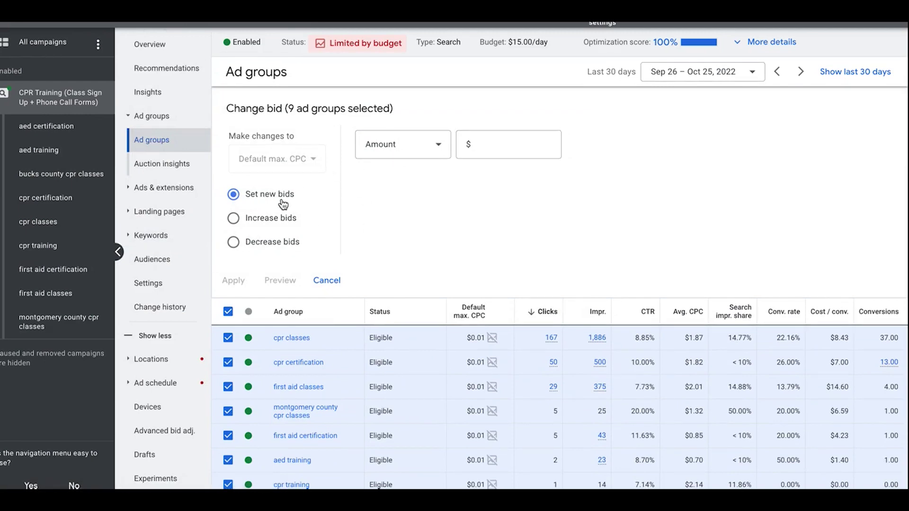
{"action": "left_click", "coordinate": [488, 155]}
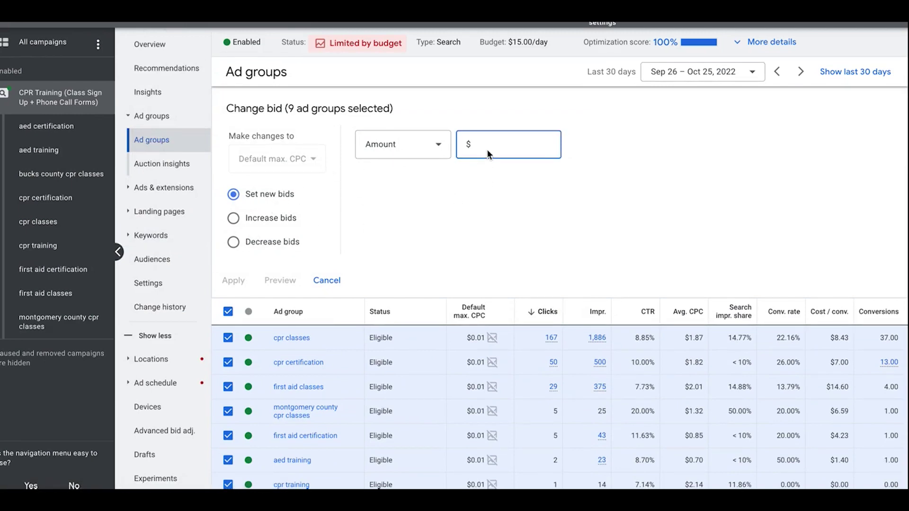
{"action": "type", "text": "7.88"}
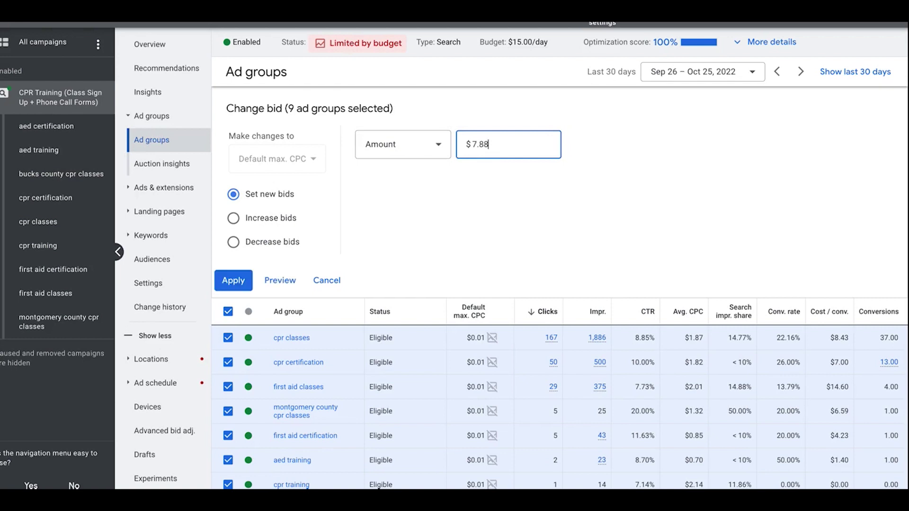
{"action": "left_click", "coordinate": [240, 283]}
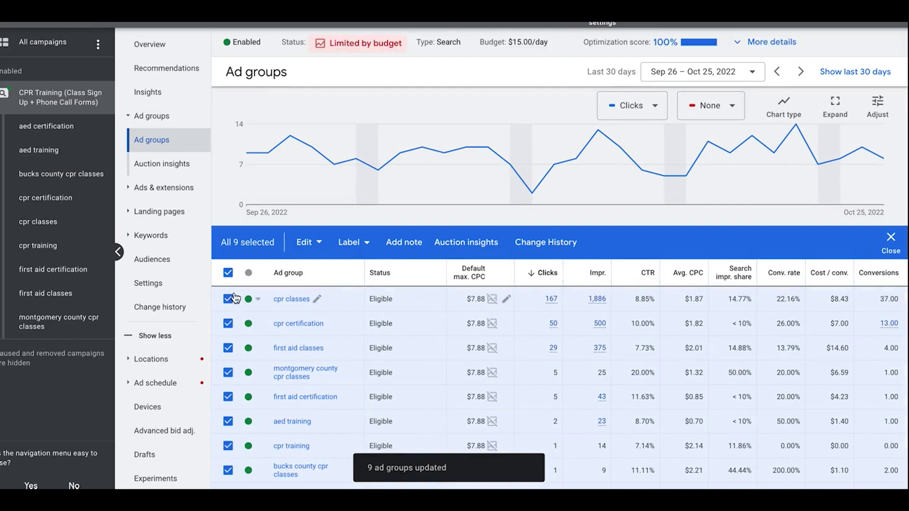
{"action": "left_click", "coordinate": [228, 272]}
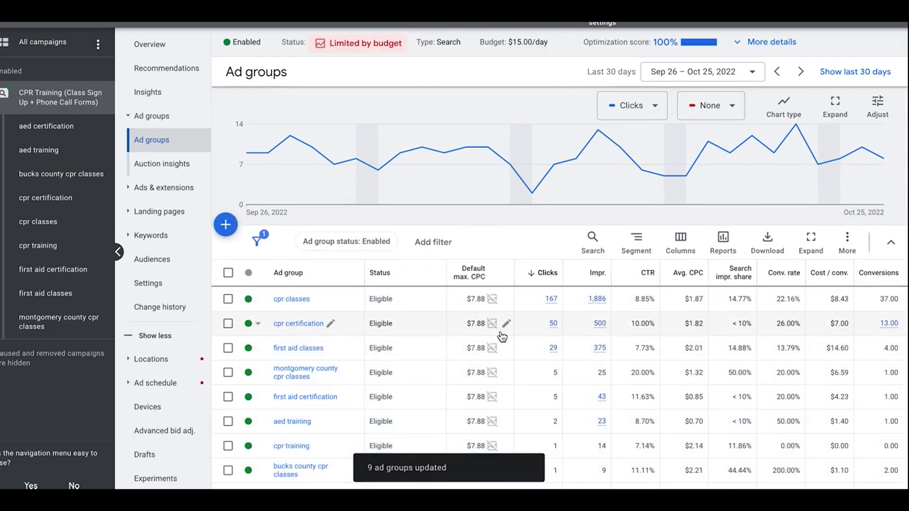
{"action": "scroll", "coordinate": [367, 319], "scroll_direction": "down", "scroll_amount": 2}
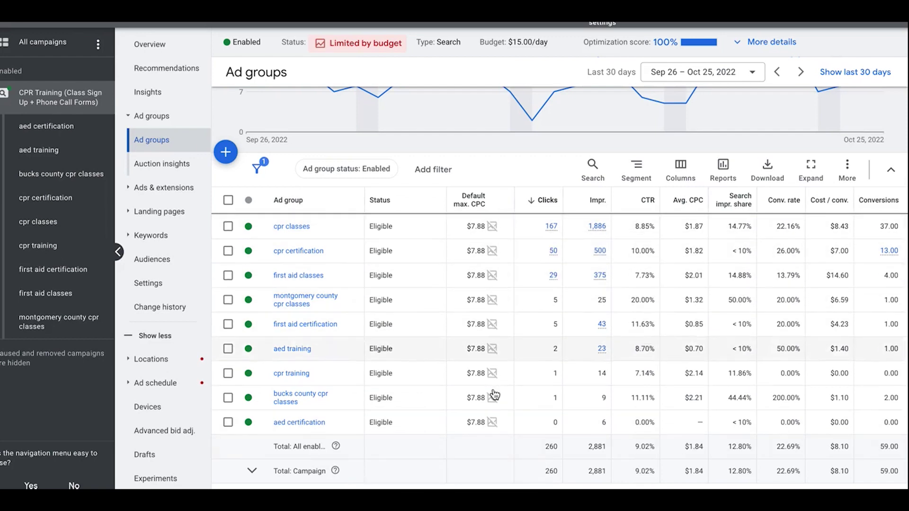
- Select Maximize conversions as the bid strategy in the CPR Training campaign's settings
{"action": "mouse_move", "coordinate": [478, 211]}
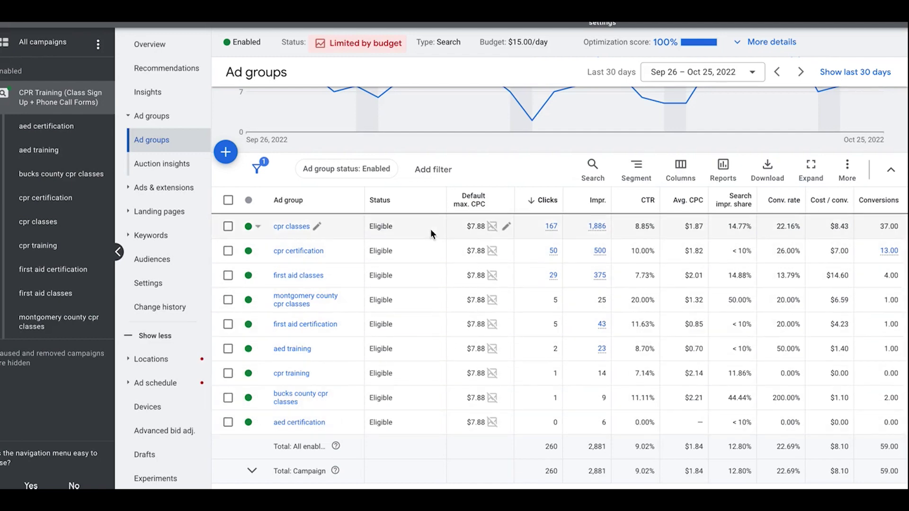
{"action": "scroll", "coordinate": [430, 229], "scroll_direction": "up", "scroll_amount": 3}
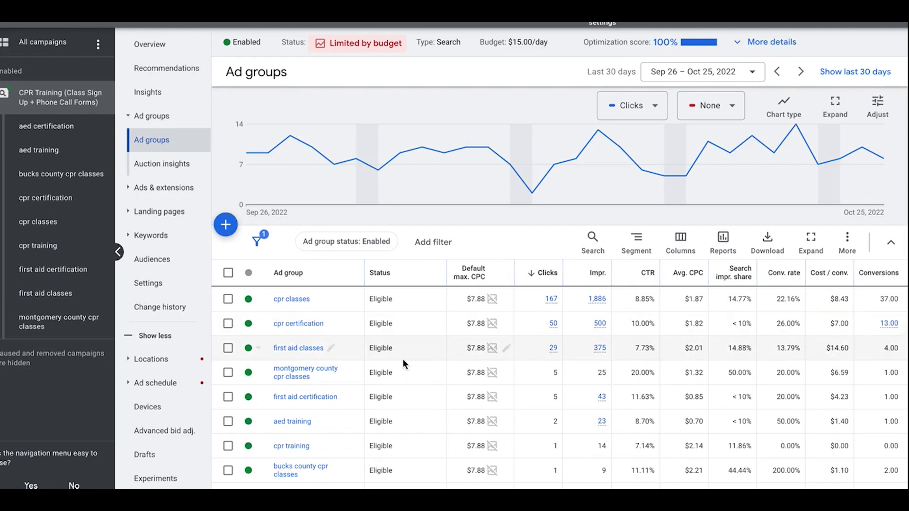
{"action": "left_click", "coordinate": [151, 286]}
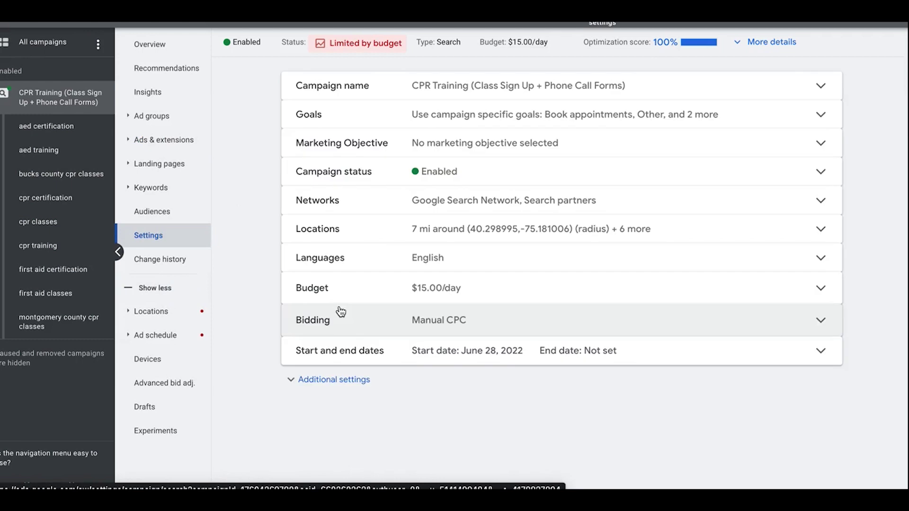
{"action": "left_click", "coordinate": [436, 322]}
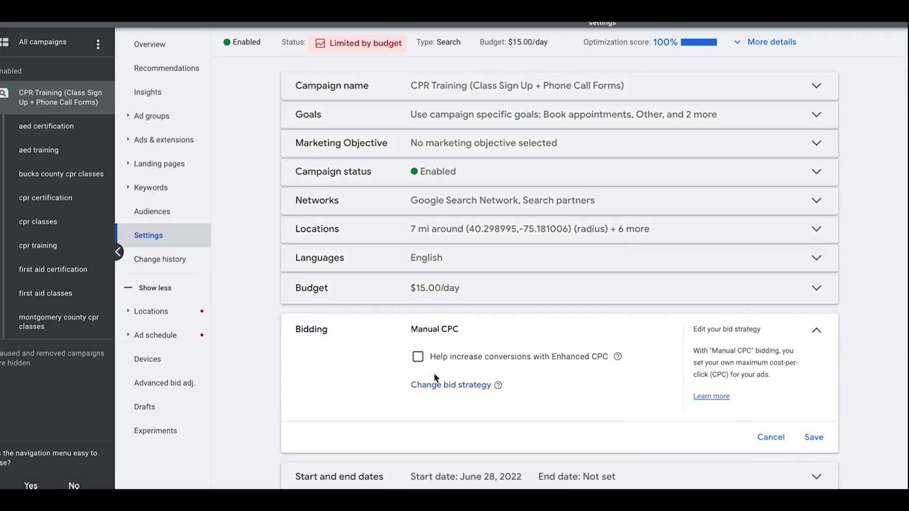
{"action": "left_click", "coordinate": [434, 385]}
{"action": "scroll", "coordinate": [391, 323], "scroll_direction": "down", "scroll_amount": 3}
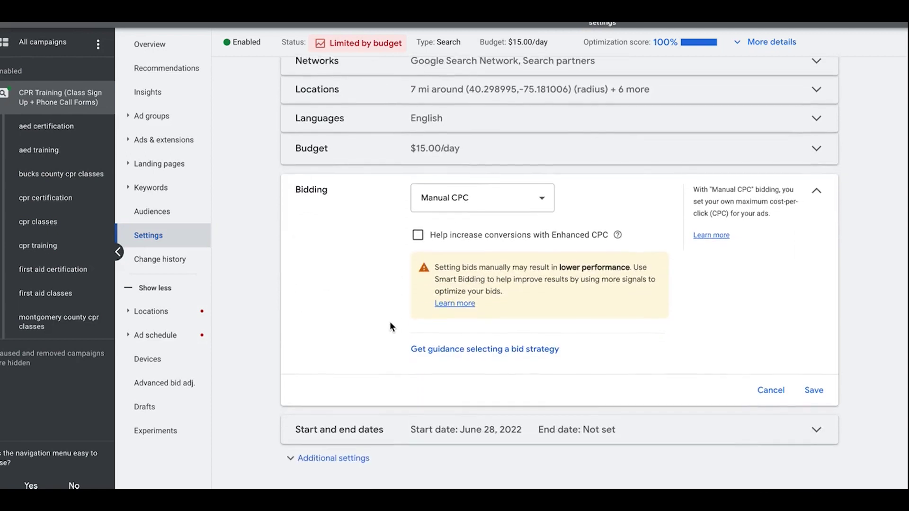
{"action": "left_click", "coordinate": [486, 208]}
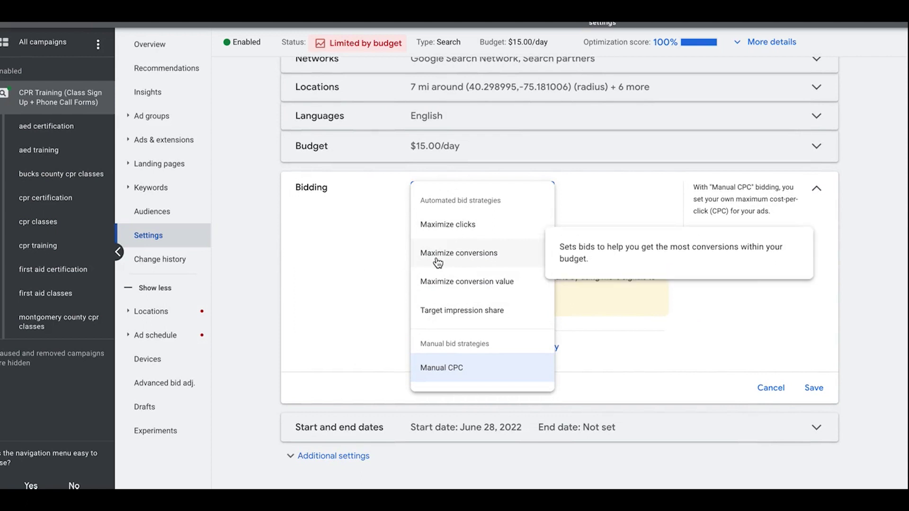
{"action": "left_click", "coordinate": [455, 261]}
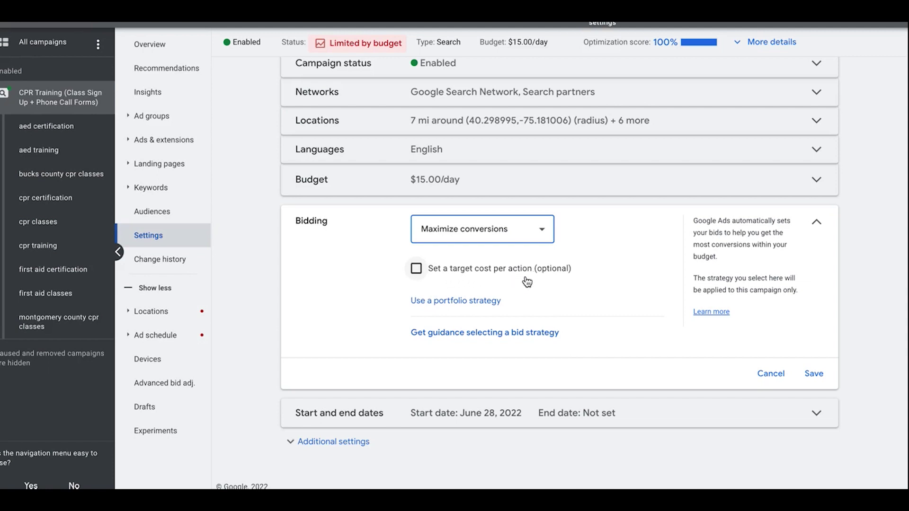
- Try the optional target cost per action, examine its suggested target CPA, and turn the option back off
{"action": "left_click", "coordinate": [417, 269]}
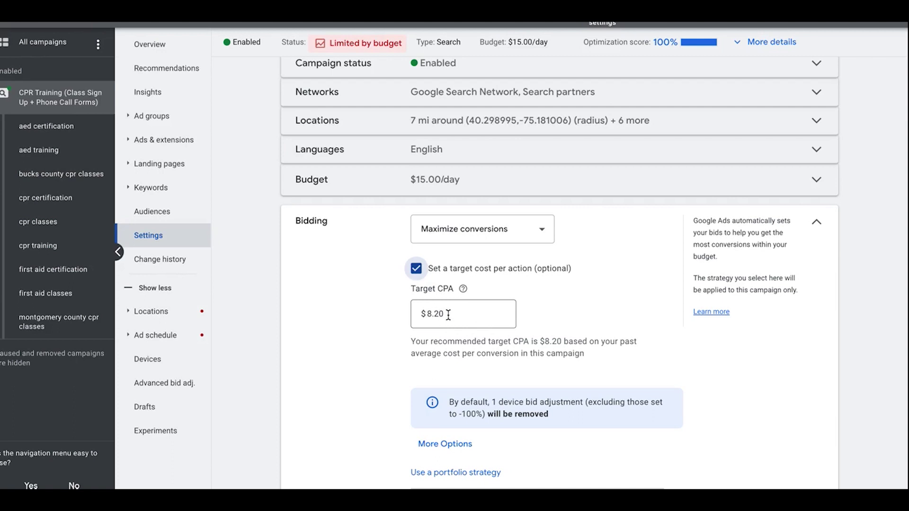
{"action": "left_click_drag", "start_coordinate": [442, 314], "coordinate": [425, 315]}
{"action": "left_click", "coordinate": [453, 314]}
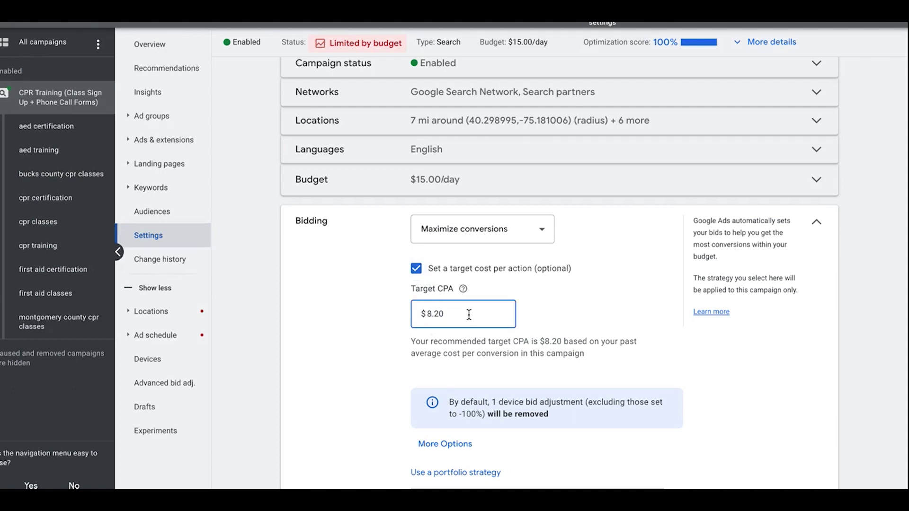
{"action": "left_click_drag", "start_coordinate": [446, 314], "coordinate": [414, 317]}
{"action": "left_click", "coordinate": [377, 299]}
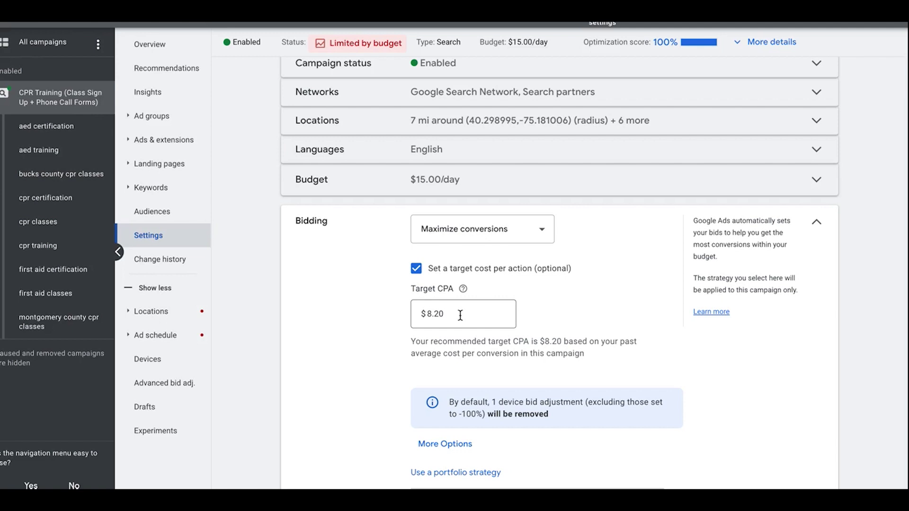
{"action": "left_click", "coordinate": [450, 315]}
{"action": "left_click_drag", "start_coordinate": [447, 314], "coordinate": [426, 315]}
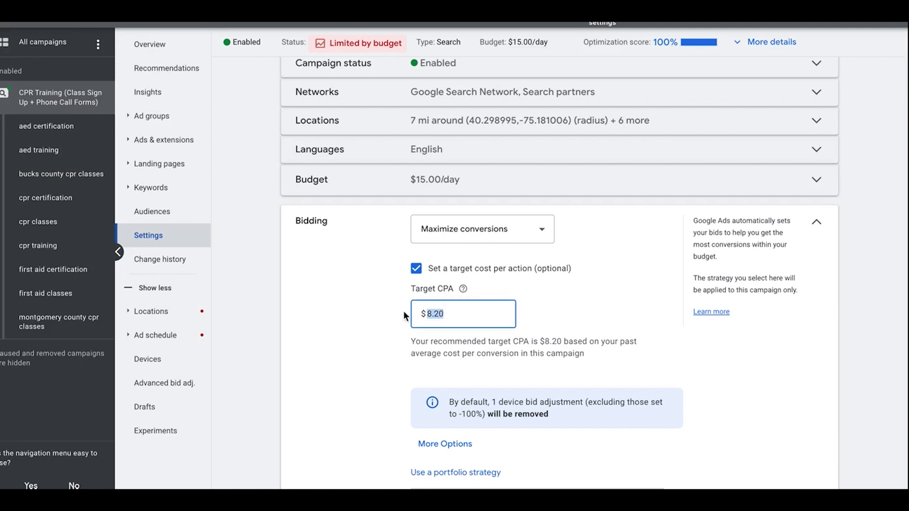
{"action": "left_click", "coordinate": [454, 316]}
{"action": "double_click", "coordinate": [450, 317]}
{"action": "left_click", "coordinate": [450, 317]}
{"action": "left_click_drag", "start_coordinate": [445, 314], "coordinate": [402, 316]}
{"action": "left_click", "coordinate": [389, 301]}
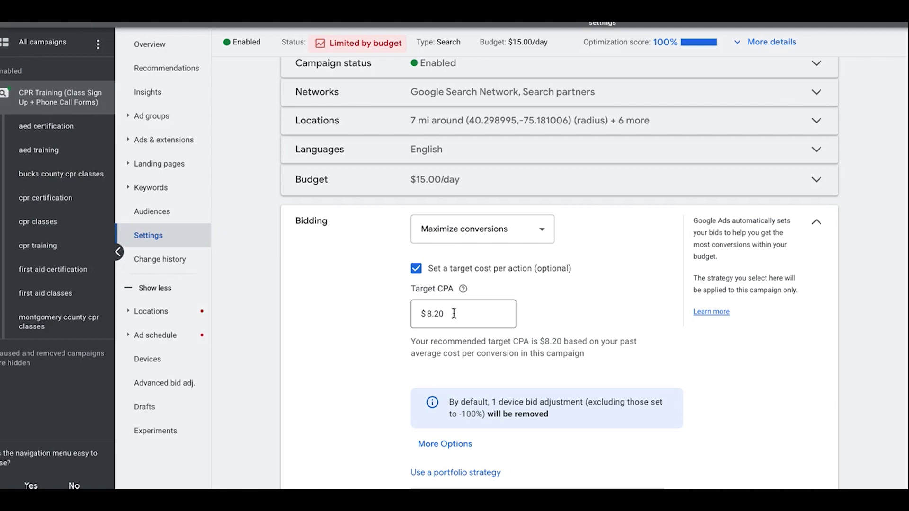
{"action": "left_click", "coordinate": [418, 274]}
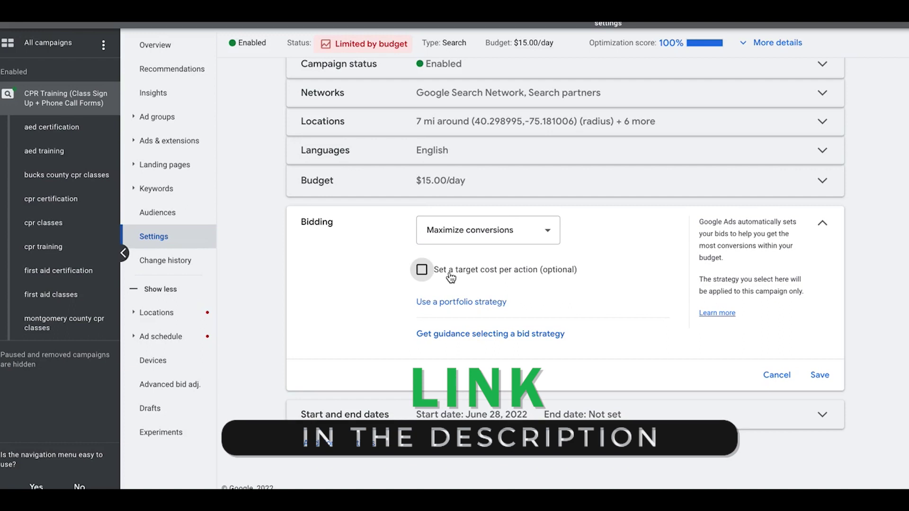
- Look through the automated and manual bid strategies available for the campaign and close the list
{"action": "left_click", "coordinate": [547, 232]}
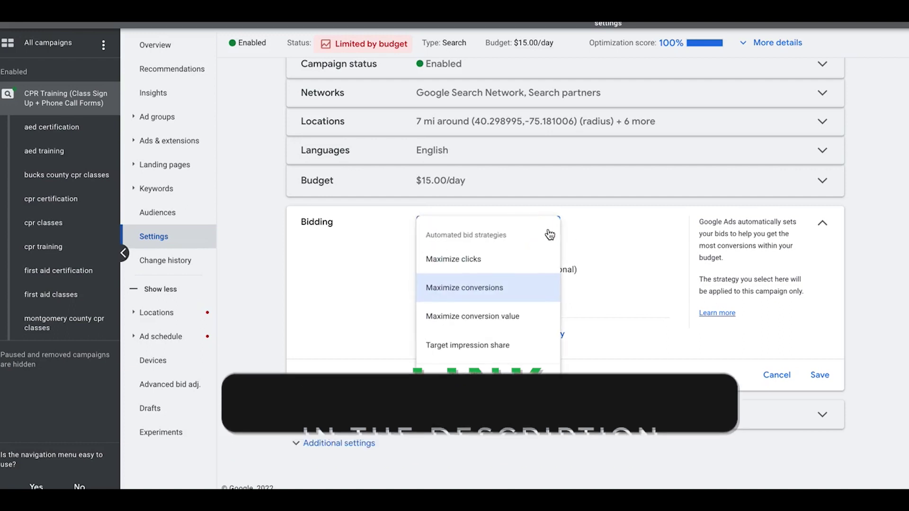
{"action": "mouse_move", "coordinate": [516, 266]}
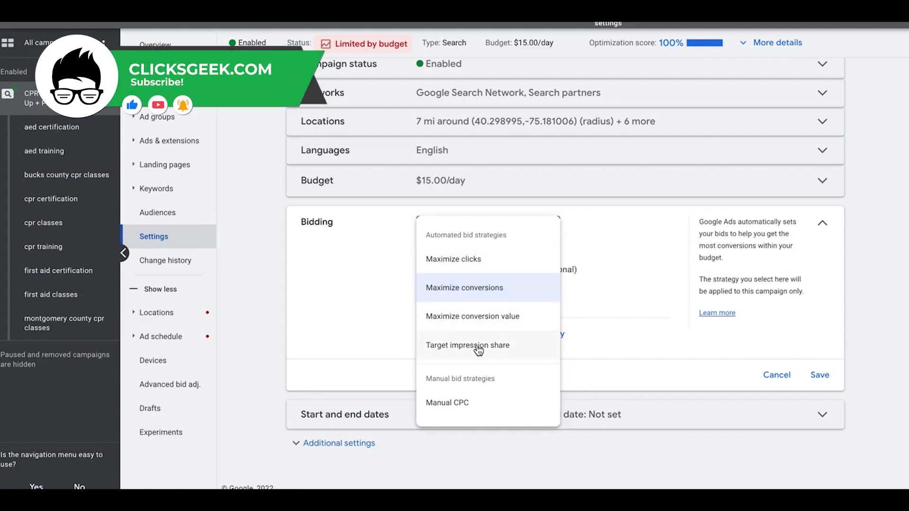
{"action": "left_click", "coordinate": [330, 269]}
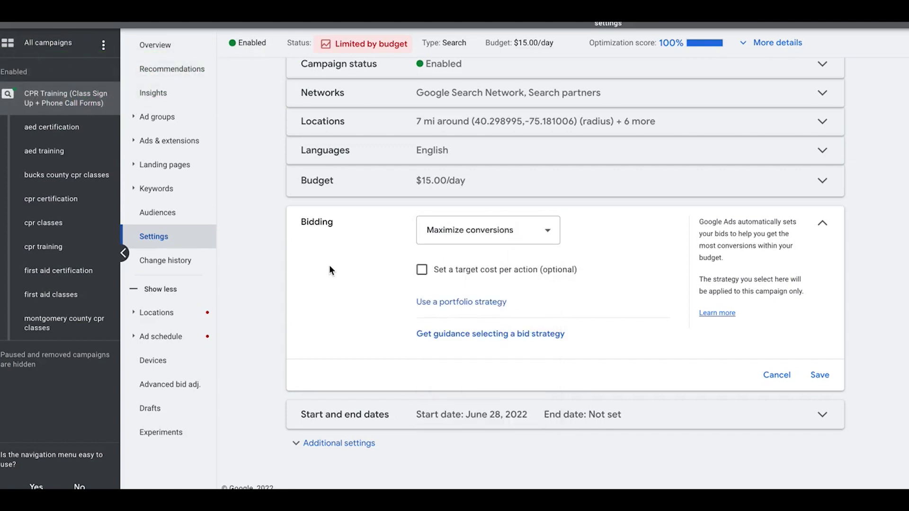